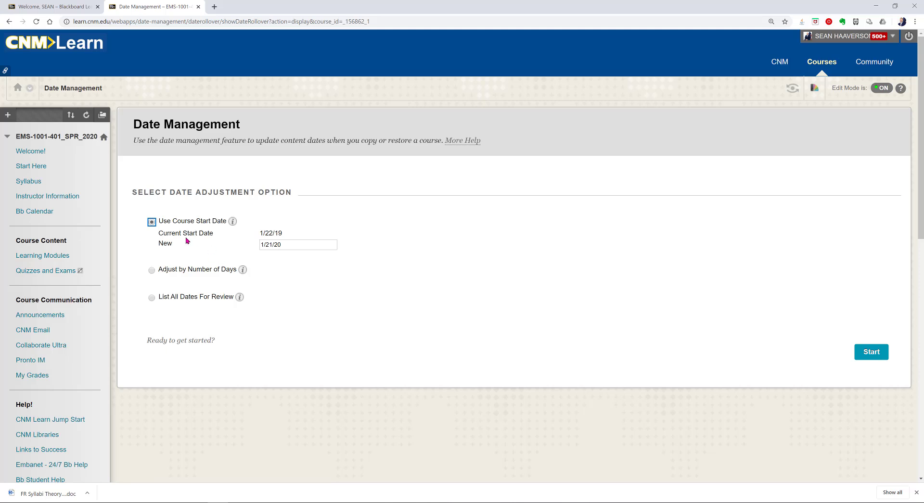
Set the new course start date to 01/20/2020 for the date adjustment.
left_click_drag(288, 237, 259, 236)
left_click(290, 234)
left_click_drag(288, 236, 255, 239)
left_click(284, 243)
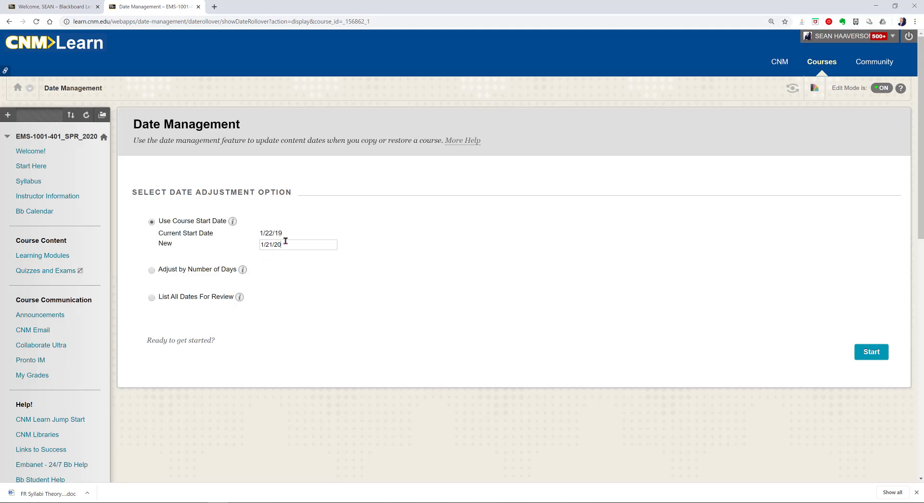
left_click(240, 244)
left_click(290, 244)
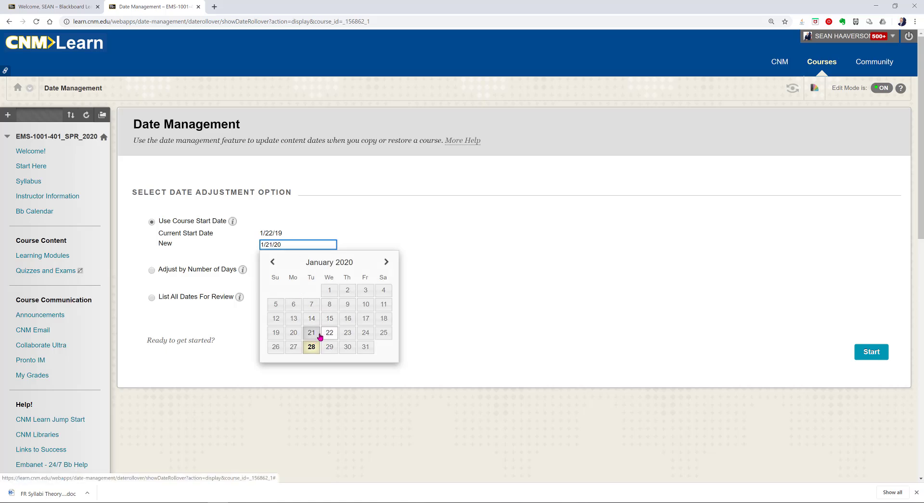
left_click(293, 337)
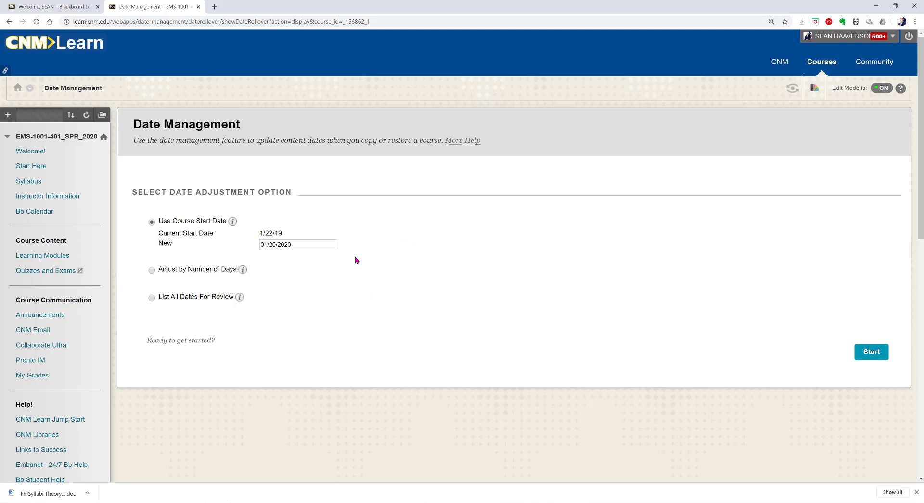
Run the date adjustment based on the course start date and open the review of the adjusted dates.
mouse_move(243, 270)
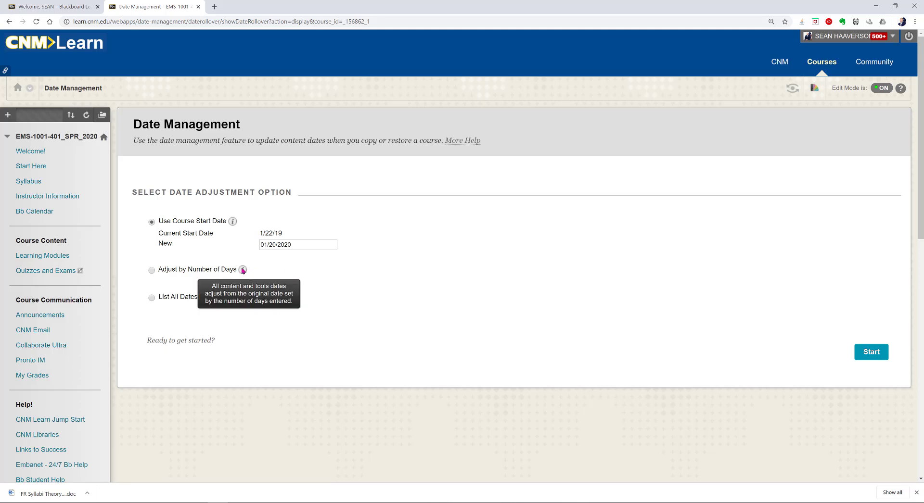
mouse_move(232, 223)
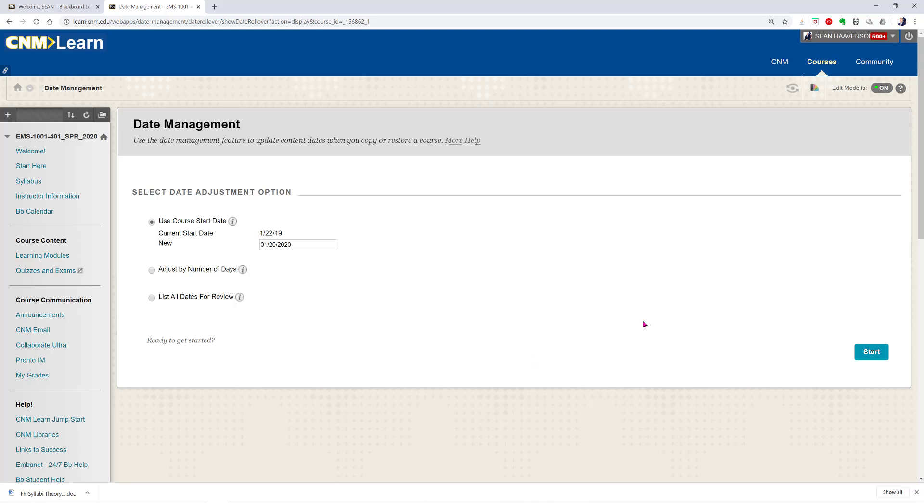
left_click(859, 352)
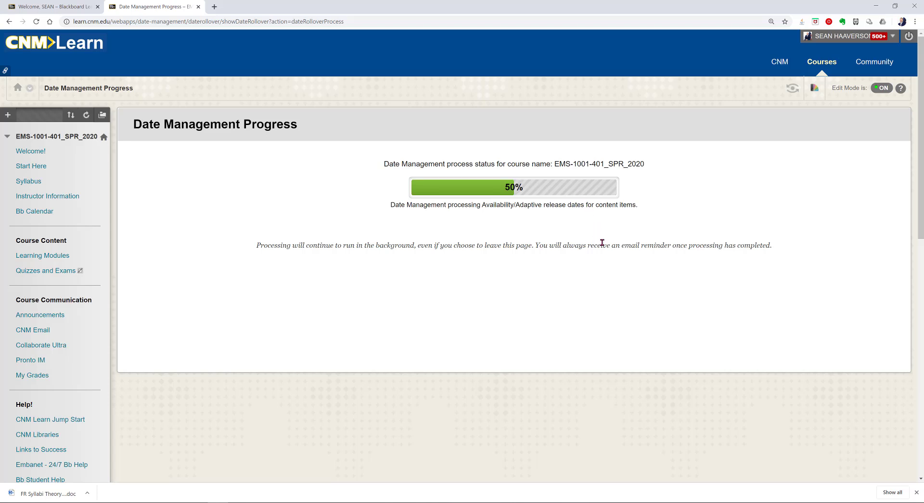
left_click_drag(771, 247, 539, 246)
left_click(550, 300)
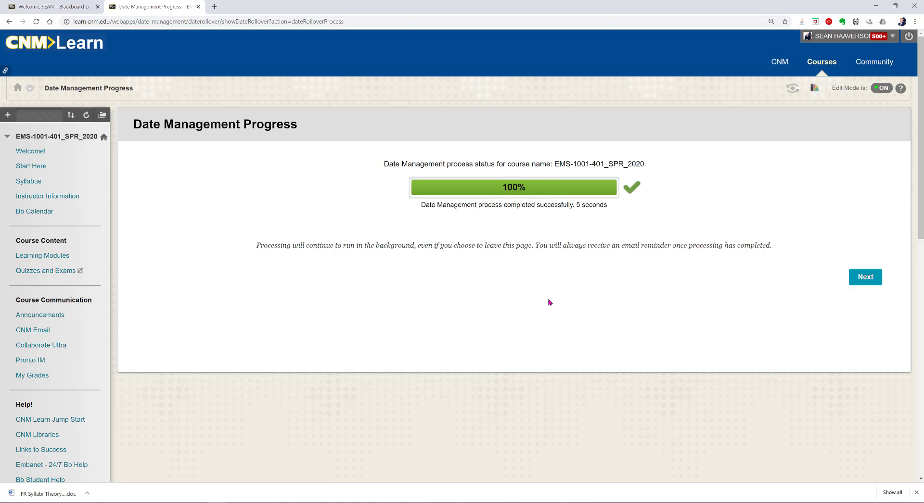
left_click(861, 281)
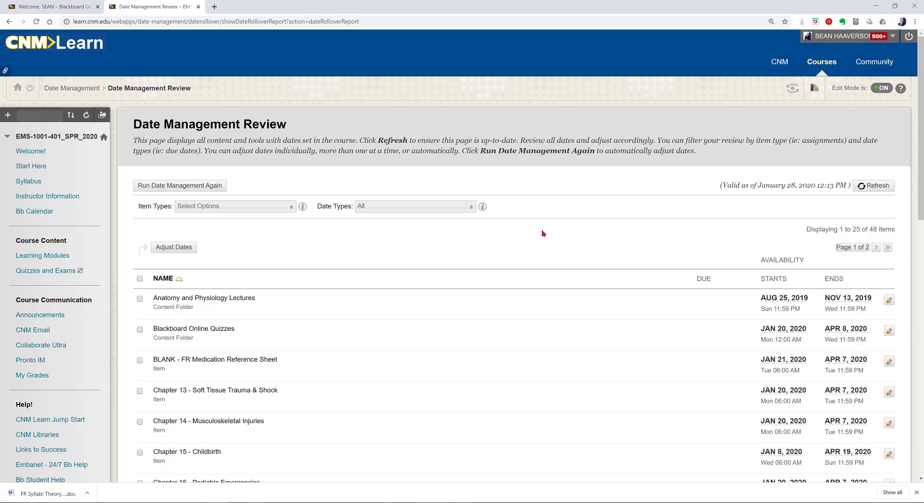
Examine the review's validity timestamp and the availability dates of the listed course items.
scroll(542, 234, "down", 1)
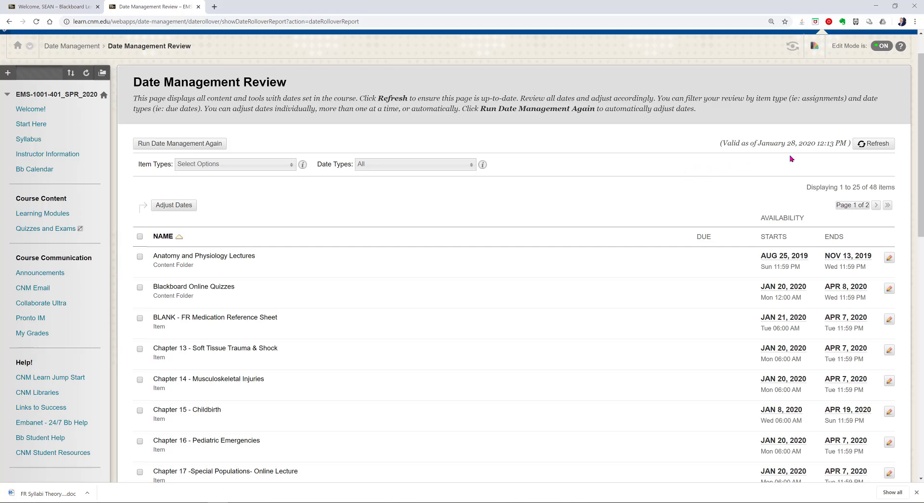
left_click_drag(833, 144, 778, 145)
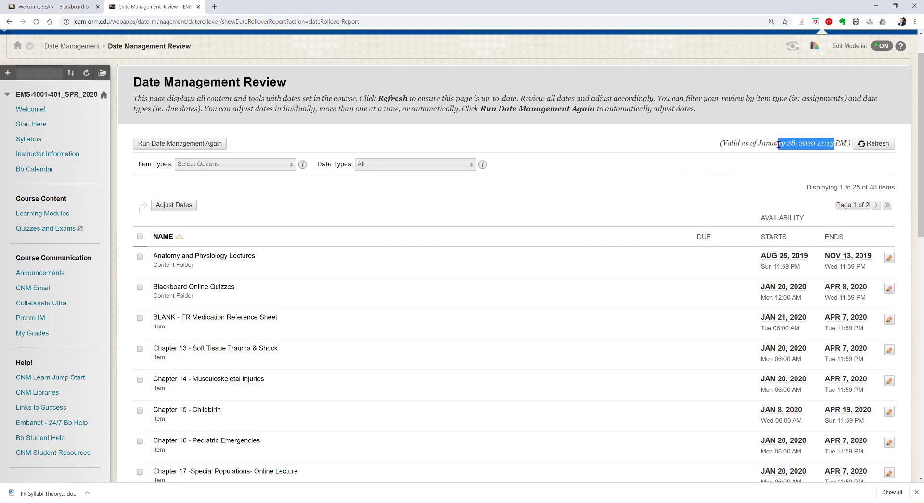
left_click(860, 164)
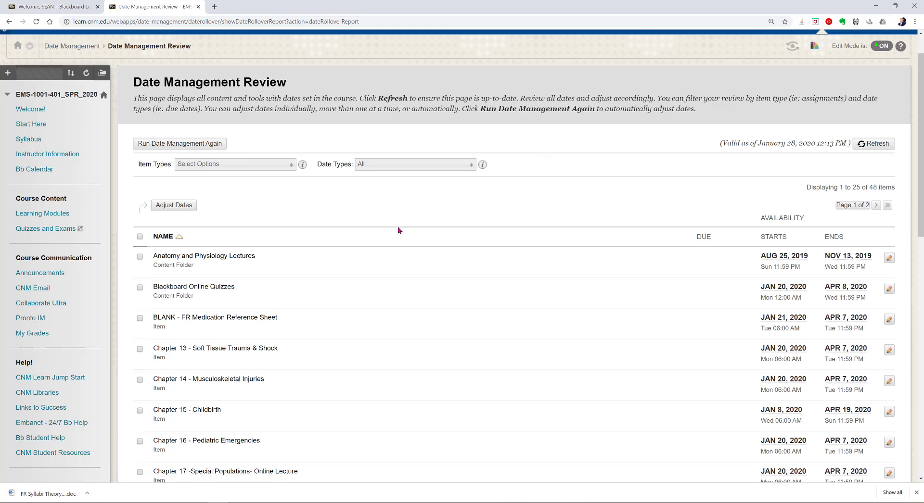
scroll(381, 248, "down", 5)
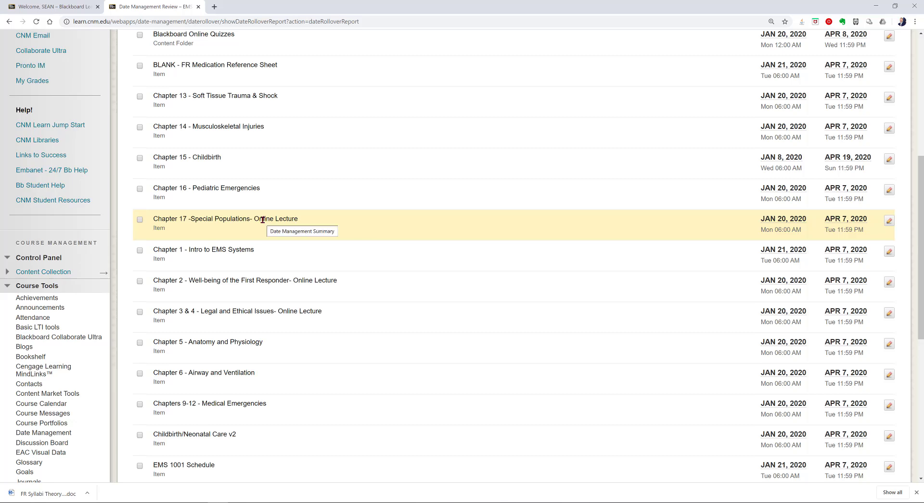
scroll(258, 222, "up", 1)
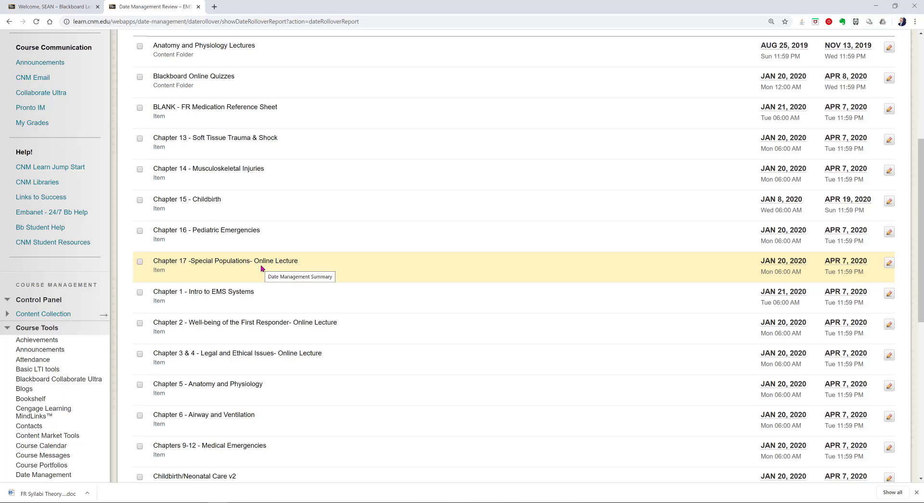
scroll(261, 268, "up", 1)
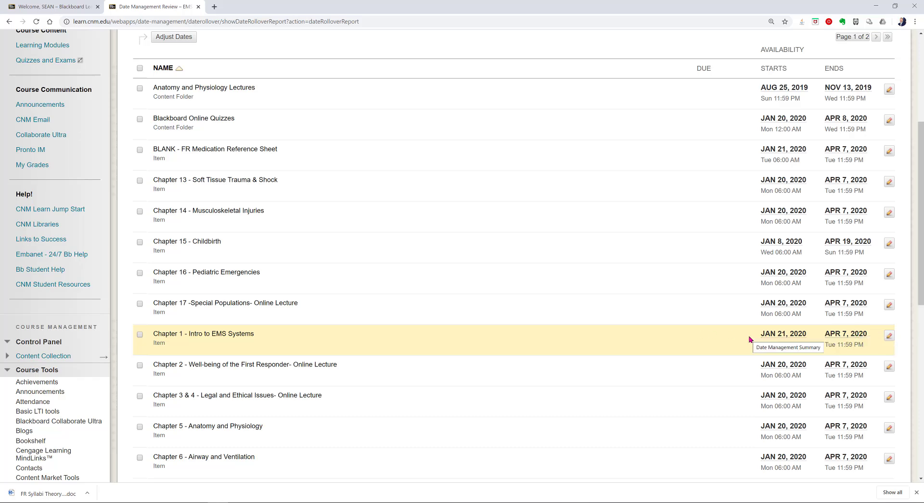
Open the dates of Chapter 1 - Intro to EMS Systems and set its availability start date to 01/20/2020.
left_click(889, 335)
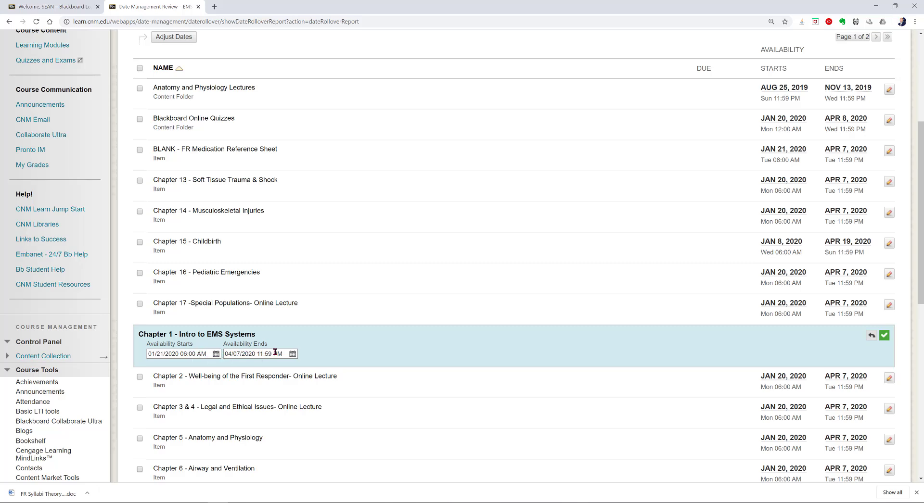
left_click(216, 354)
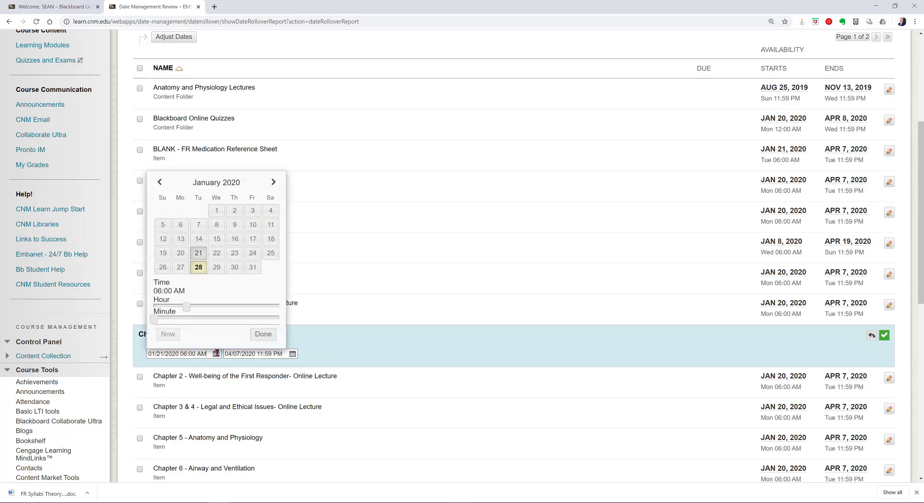
left_click(180, 253)
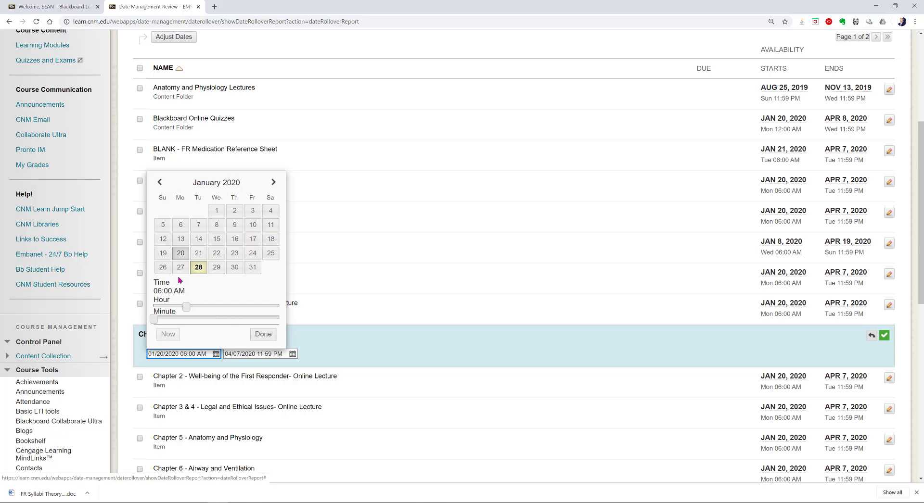
Change Chapter 1's availability start to 01/19/2020 at 11:55 PM.
left_click(162, 253)
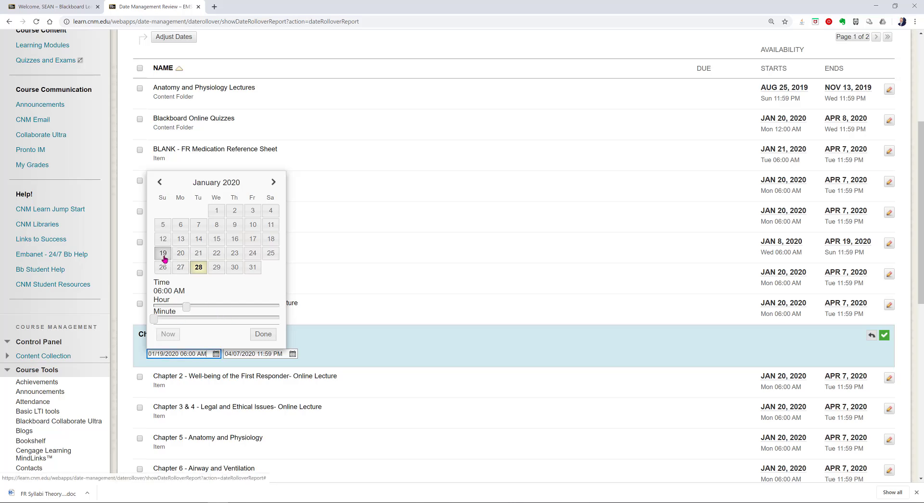
left_click(185, 307)
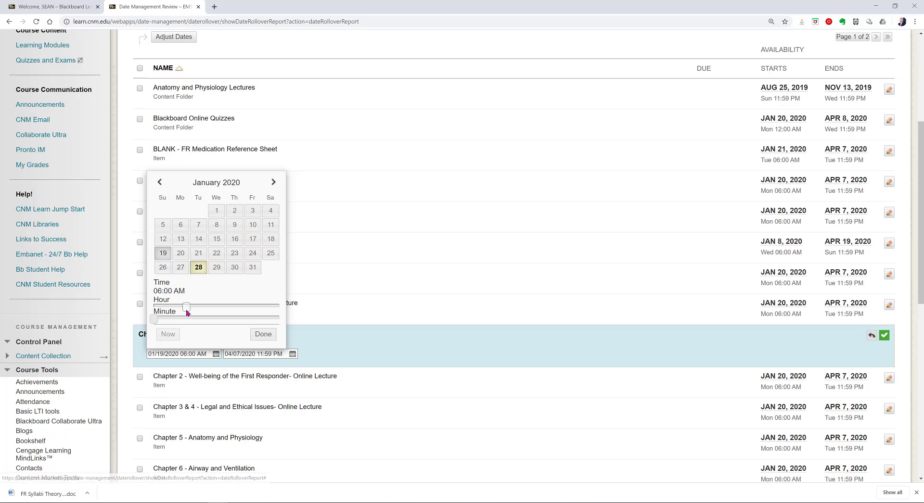
left_click_drag(186, 308, 223, 311)
left_click_drag(292, 313, 309, 307)
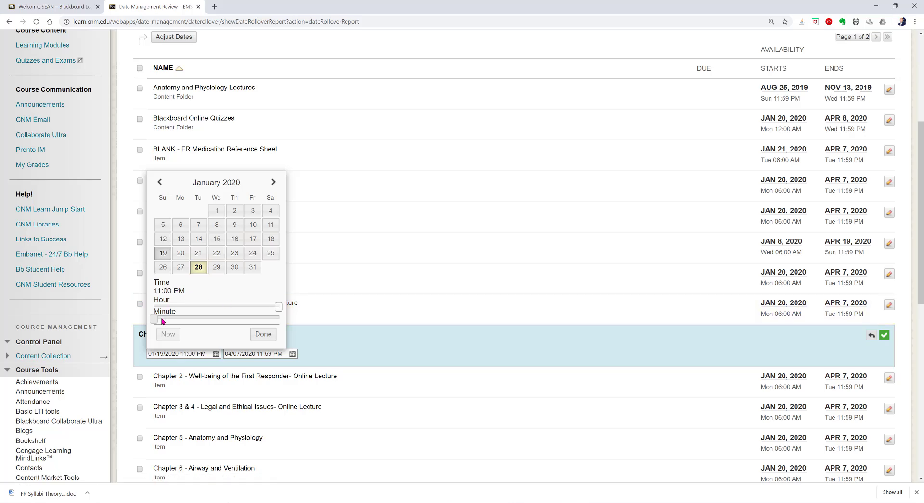
left_click_drag(155, 320, 299, 325)
Set Chapter 1's availability start to 01/20/2020 at 12:00 AM and save the item's dates.
scroll(201, 338, "down", 1)
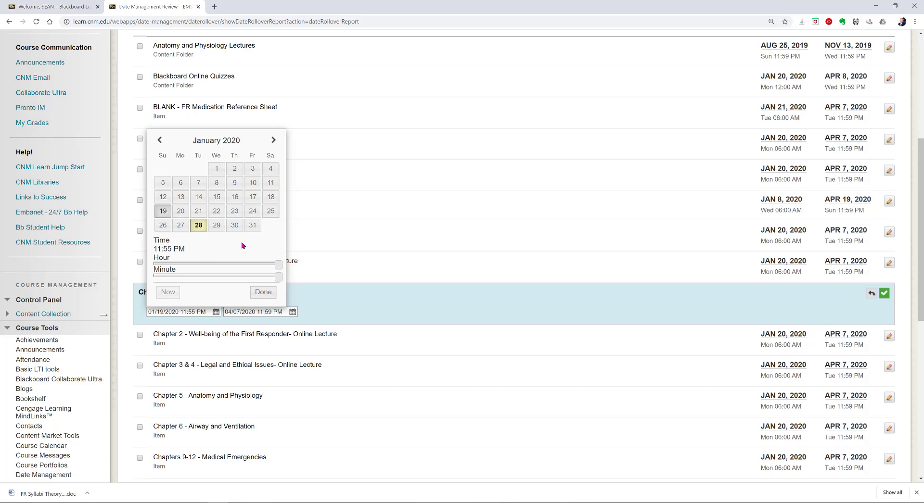
left_click(180, 211)
left_click_drag(281, 266, 154, 277)
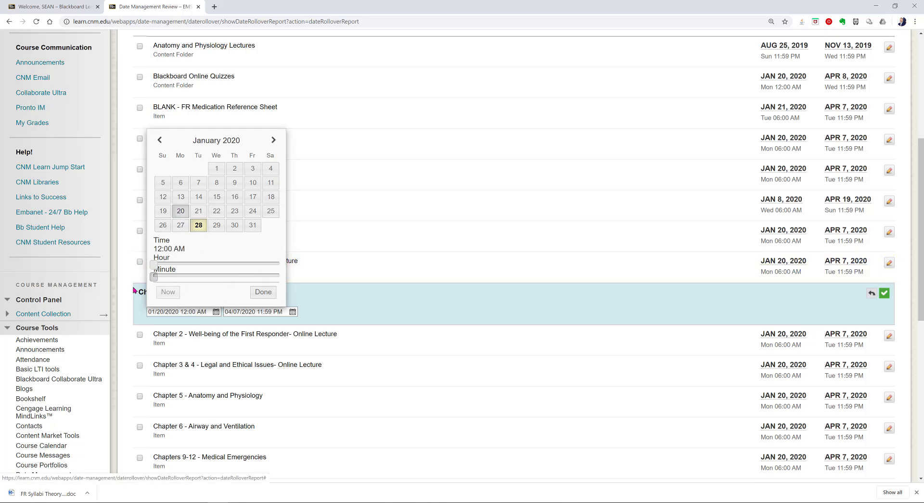
left_click(262, 295)
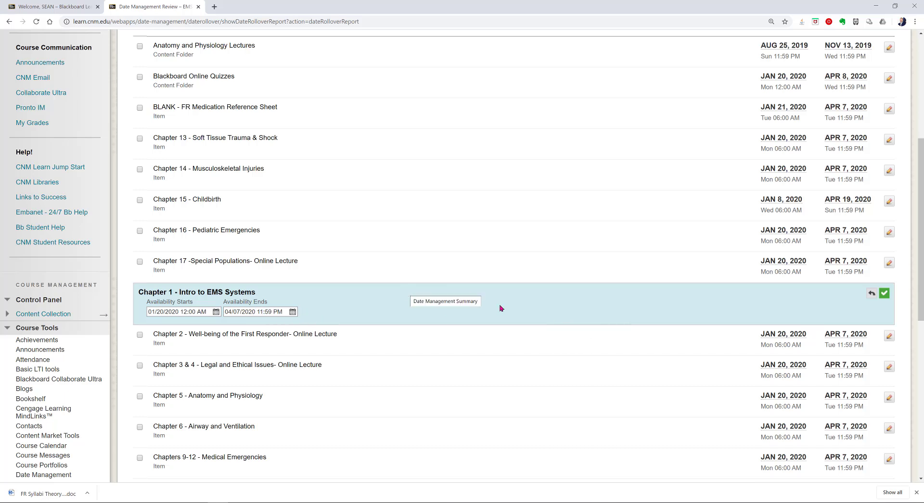
left_click(884, 298)
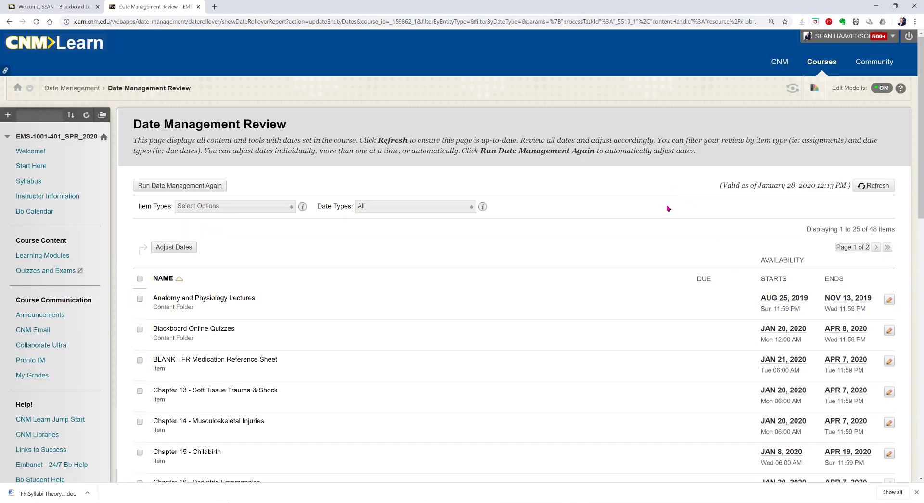
Filter the date review list to show only items of type Test.
scroll(666, 212, "down", 4)
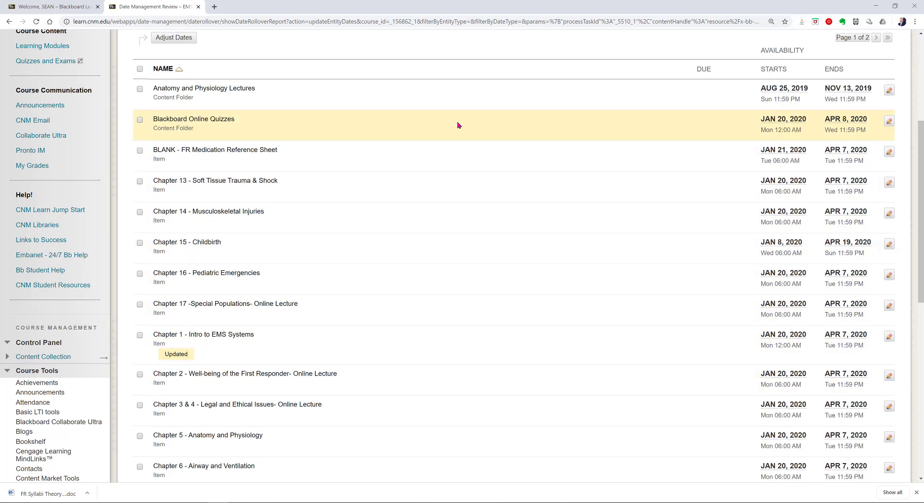
scroll(457, 125, "up", 1)
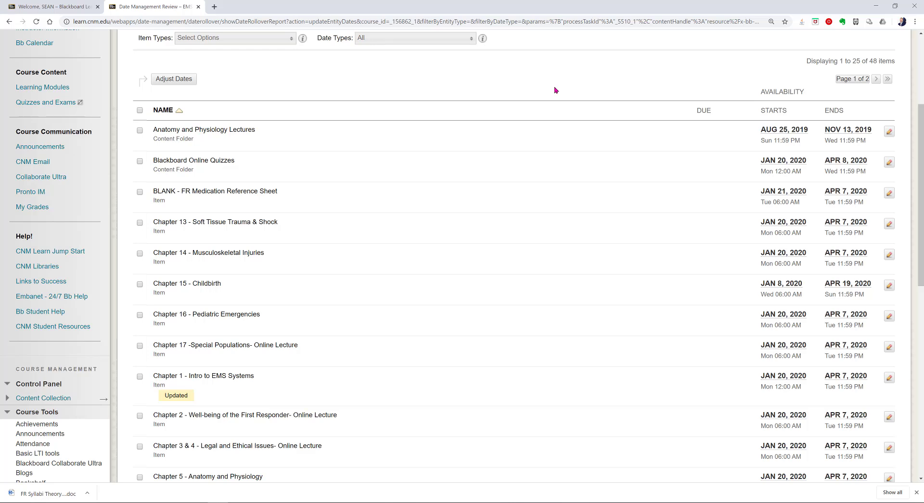
scroll(520, 91, "up", 1)
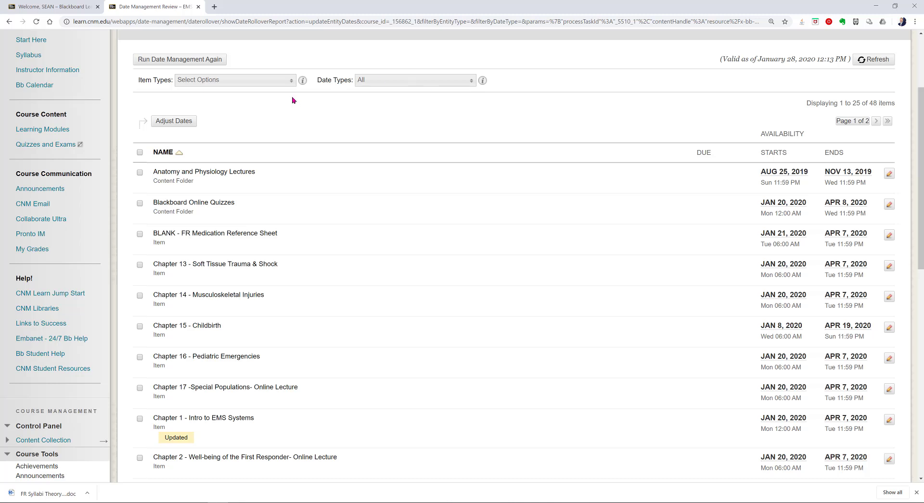
left_click(263, 85)
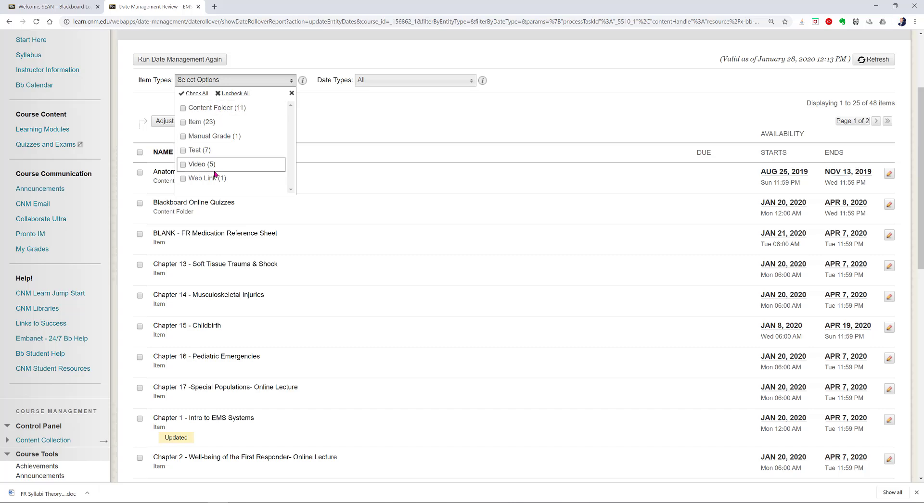
left_click(184, 151)
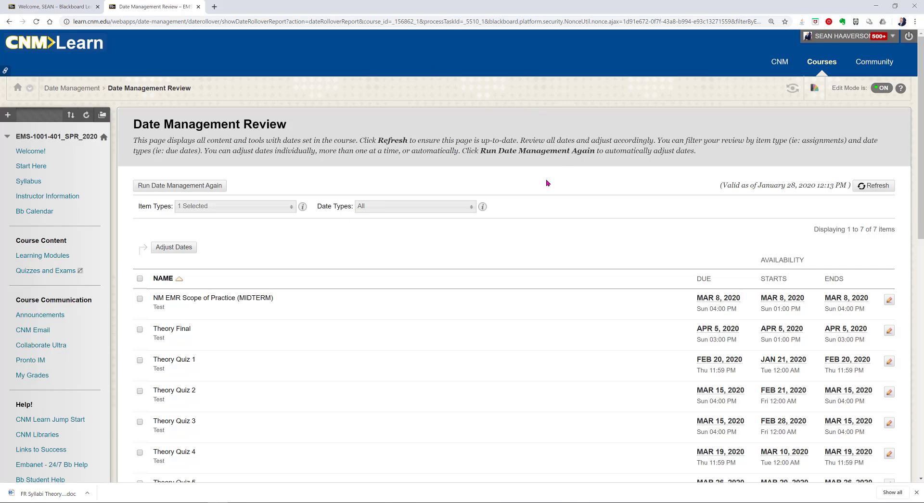
Open the dates of the NM EMR Scope of Practice (MIDTERM) test for editing and save them.
scroll(550, 184, "down", 4)
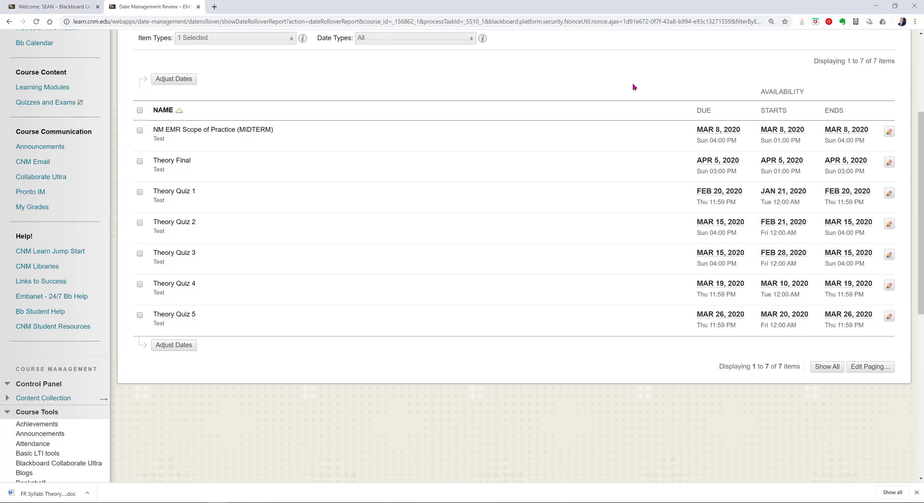
left_click(889, 131)
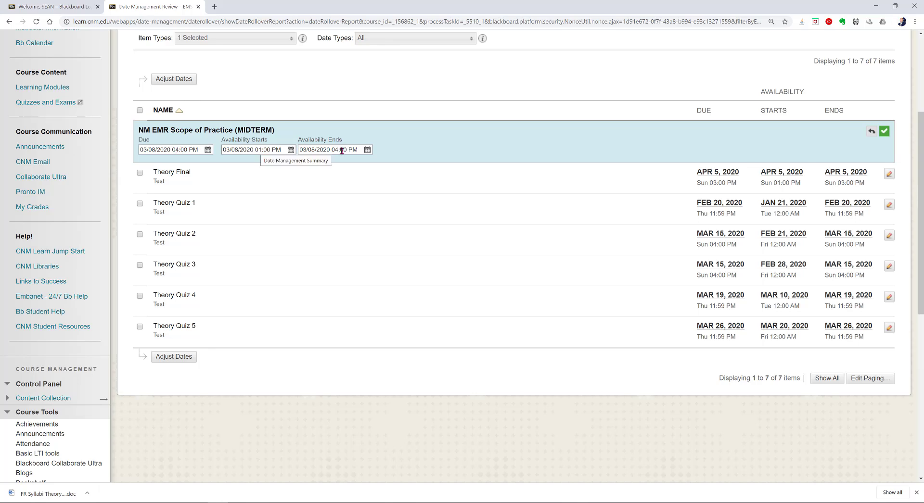
left_click(888, 136)
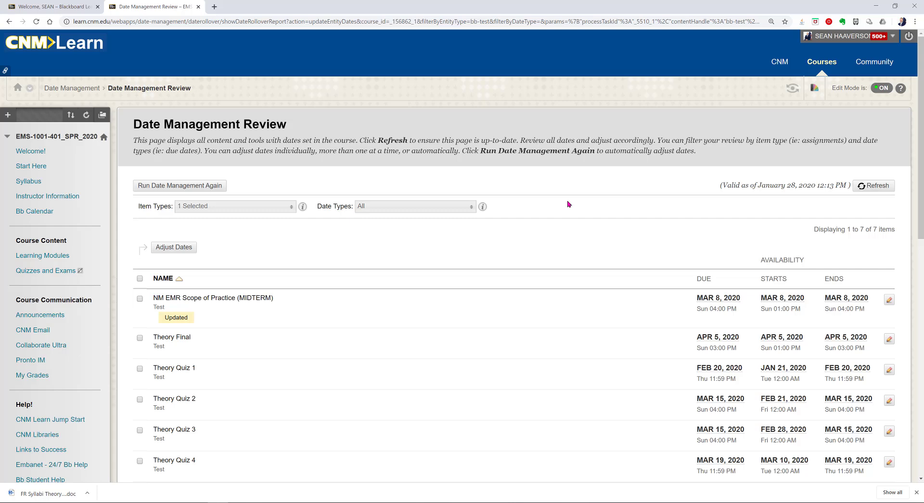
Remove the Test filter from the item types so the review lists all items.
left_click(281, 210)
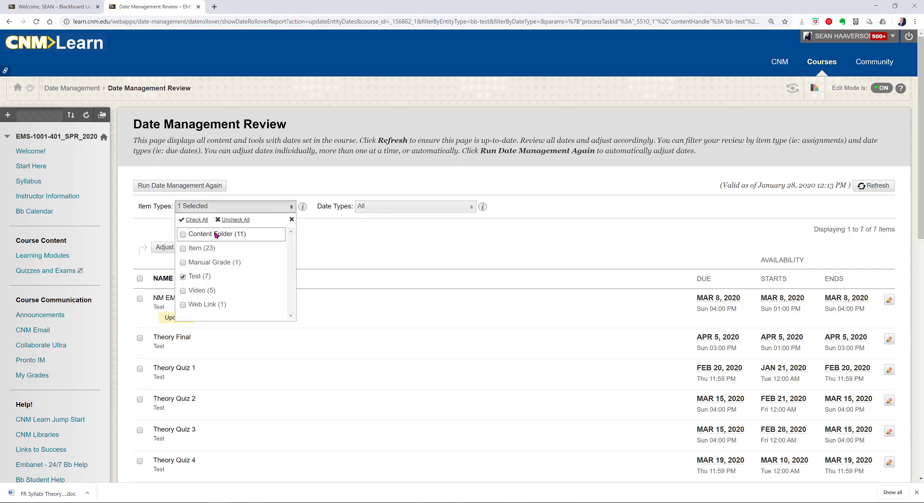
left_click(184, 276)
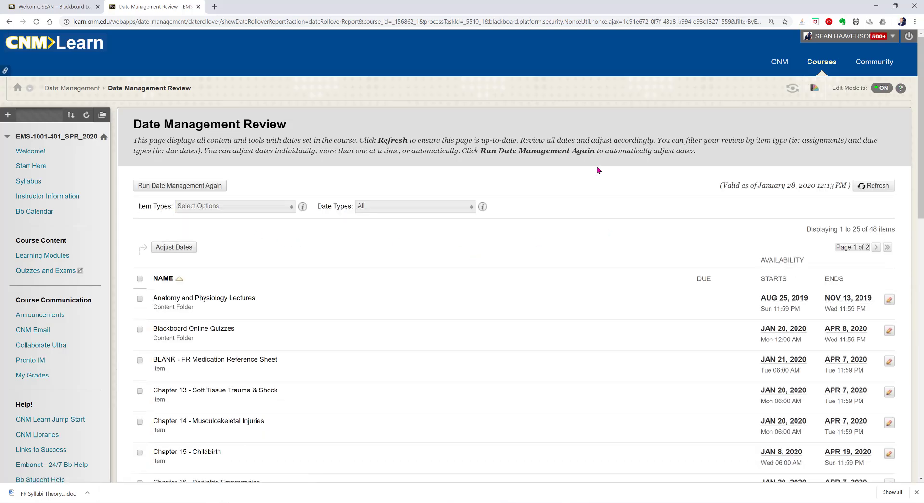
Look through the chapter items in the Powerpoint Lecture Notes folder of Learning Modules and return to Learning Modules.
left_click(66, 256)
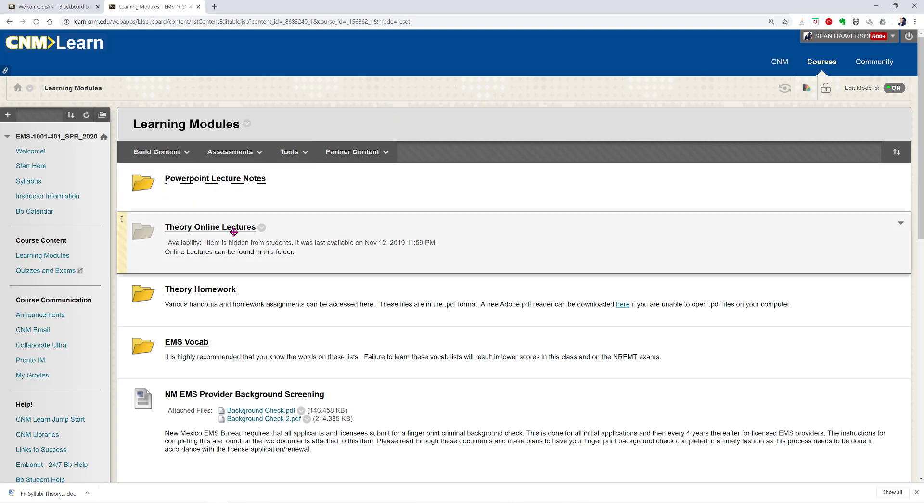
left_click(255, 182)
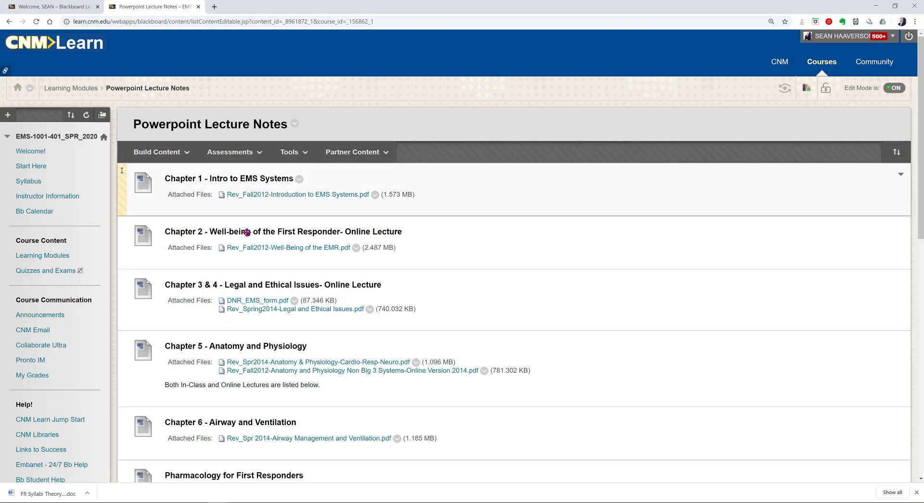
scroll(243, 270, "down", 4)
scroll(346, 403, "down", 1)
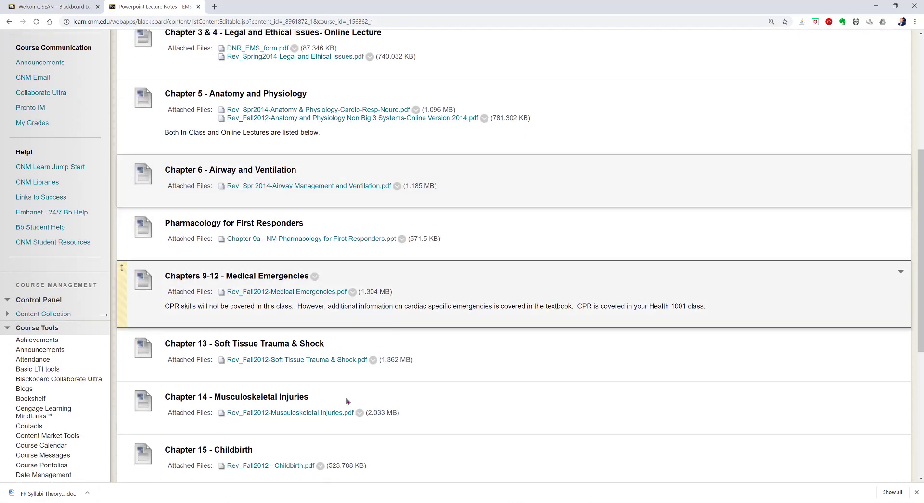
scroll(352, 399, "up", 5)
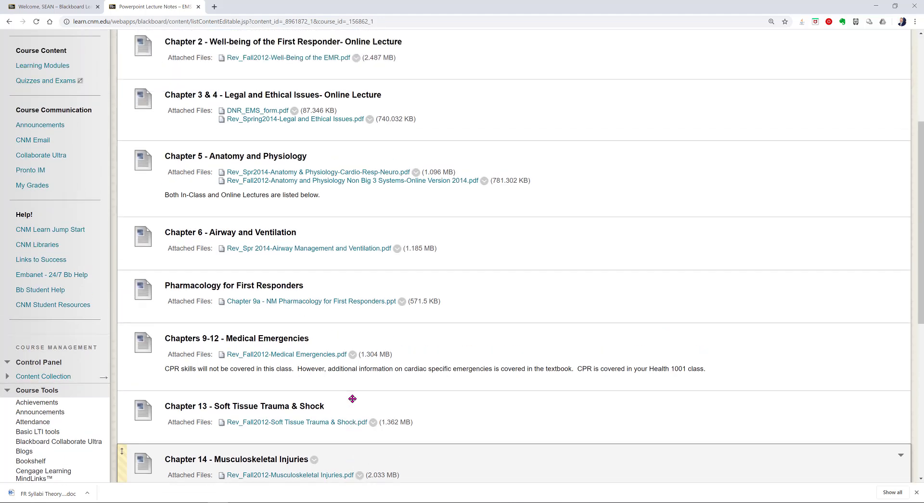
left_click(75, 89)
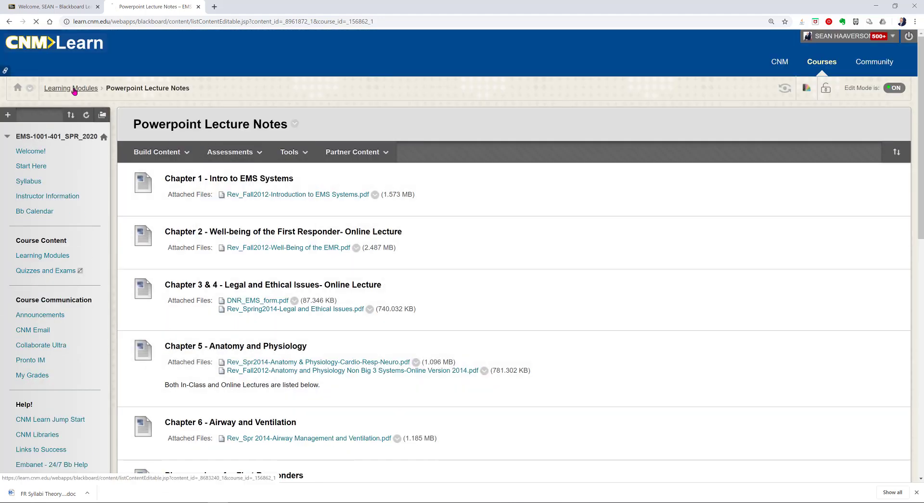